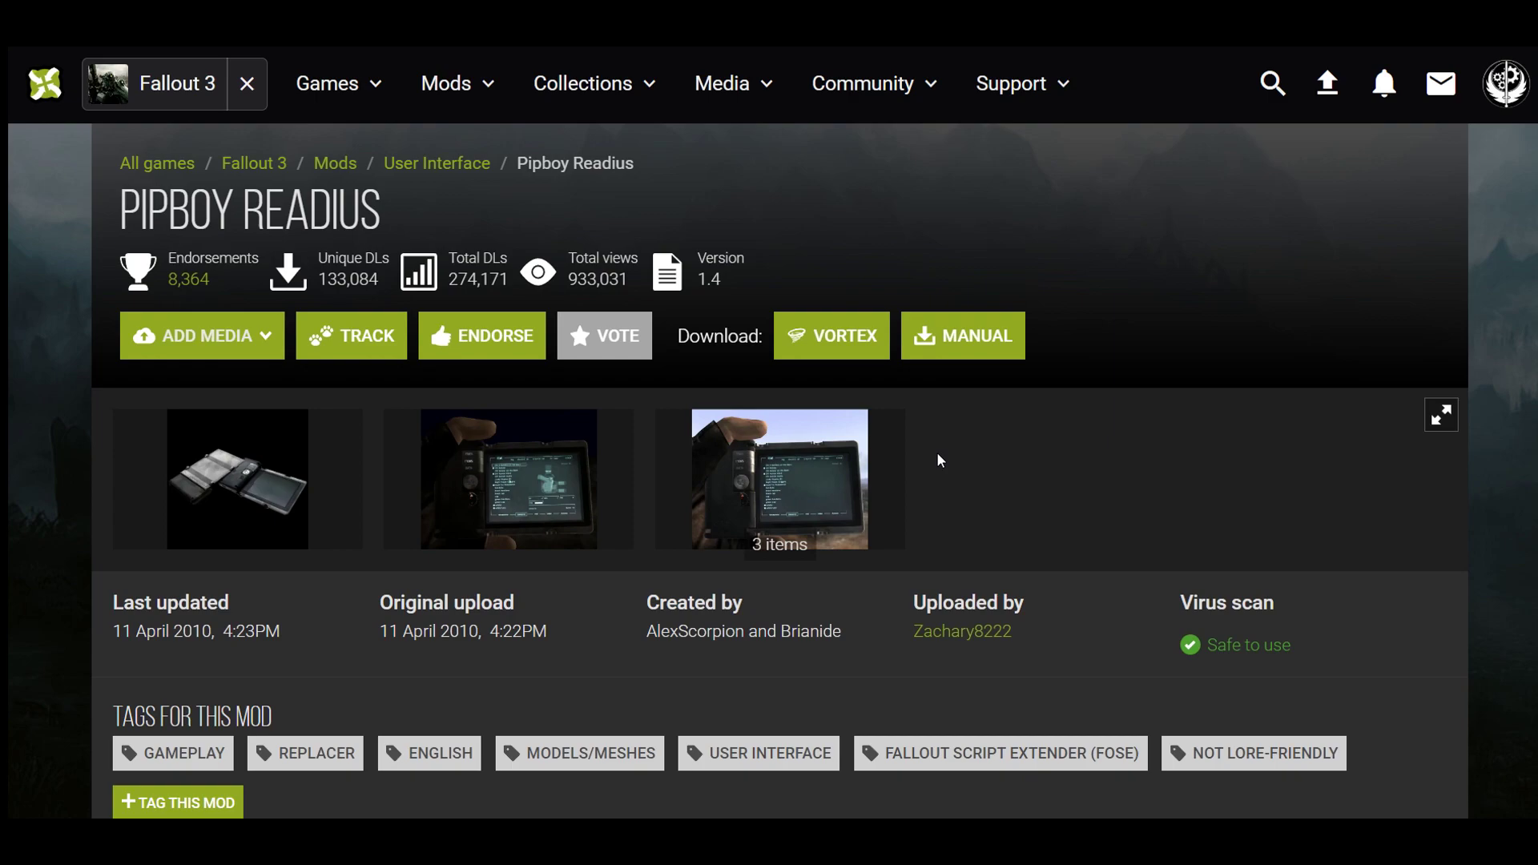
{"action": "scroll", "coordinate": [936, 452], "scroll_direction": "down", "scroll_amount": 1}
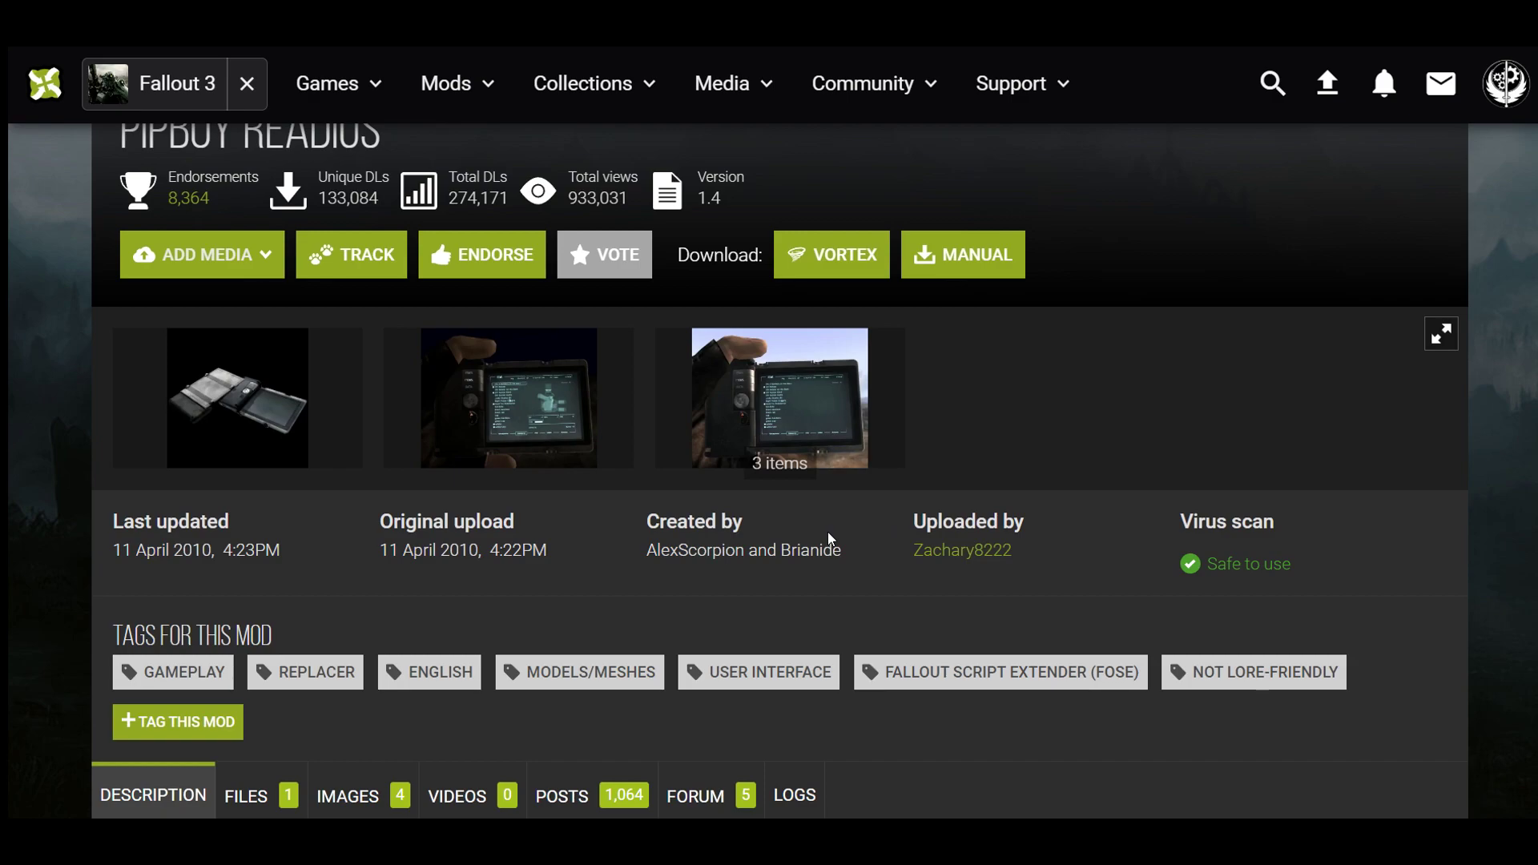
Switch from the Pipboy Readius Nexus page over to Mod Organizer 2
{"action": "key", "text": "alt+Tab"}
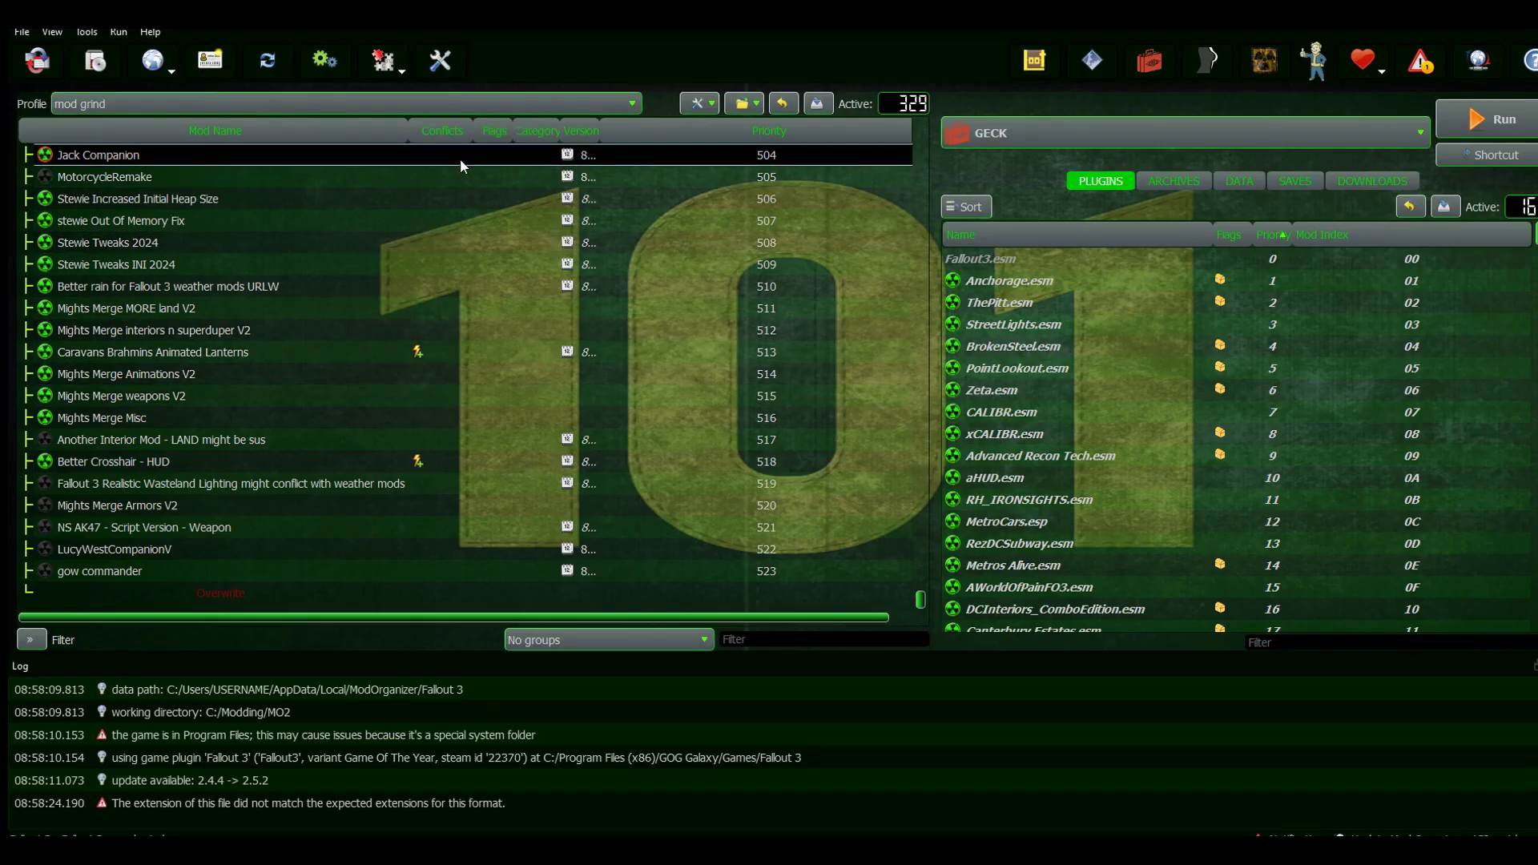
Install the Readius 7z archive via the FOMOD installer, answering the FALLOUT.INI prompt
{"action": "left_click", "coordinate": [21, 31]}
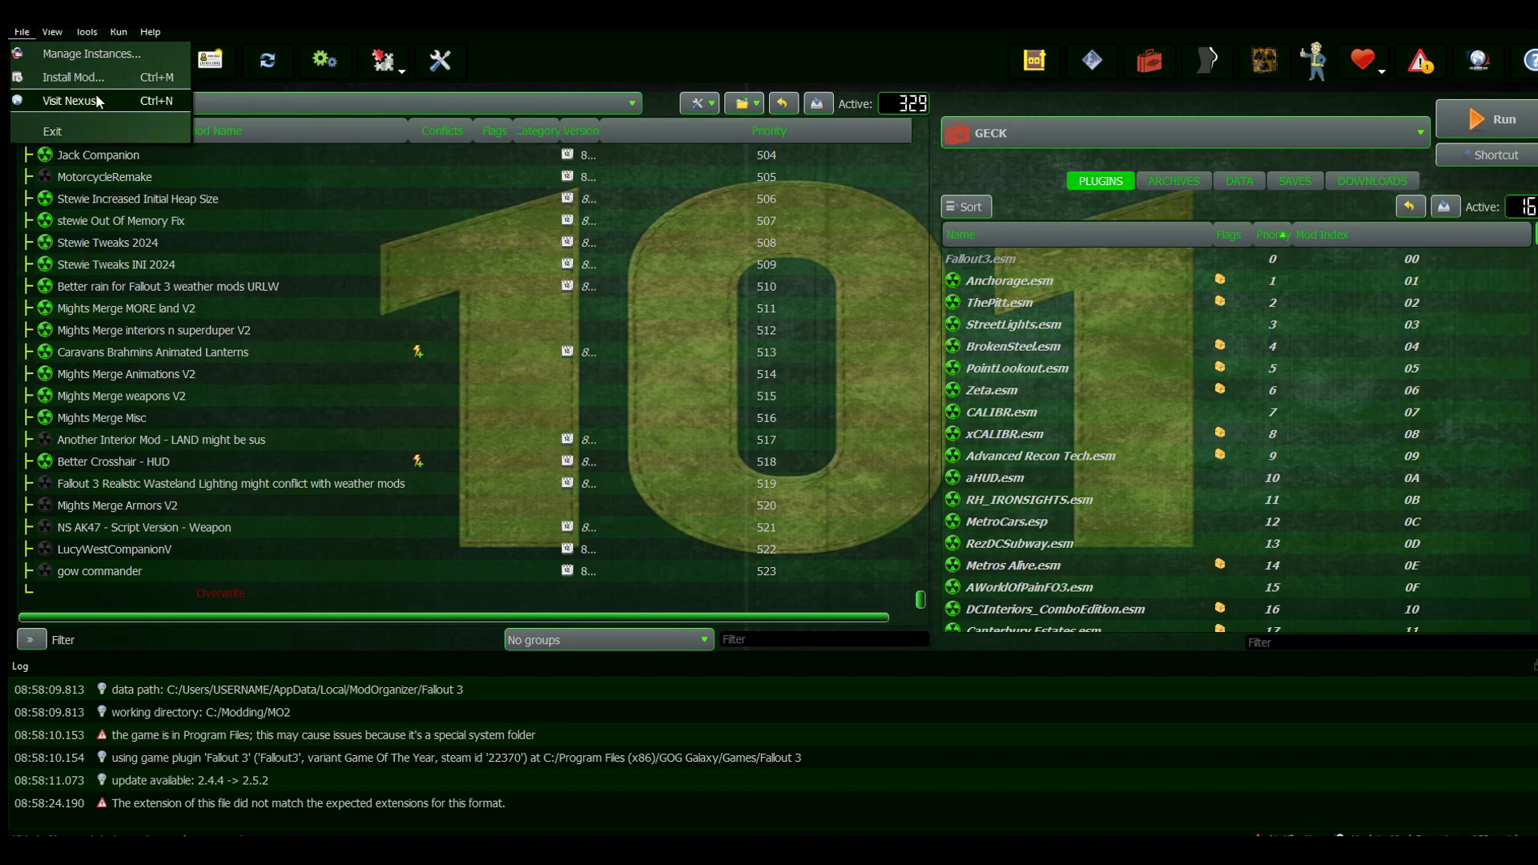
{"action": "left_click", "coordinate": [73, 76]}
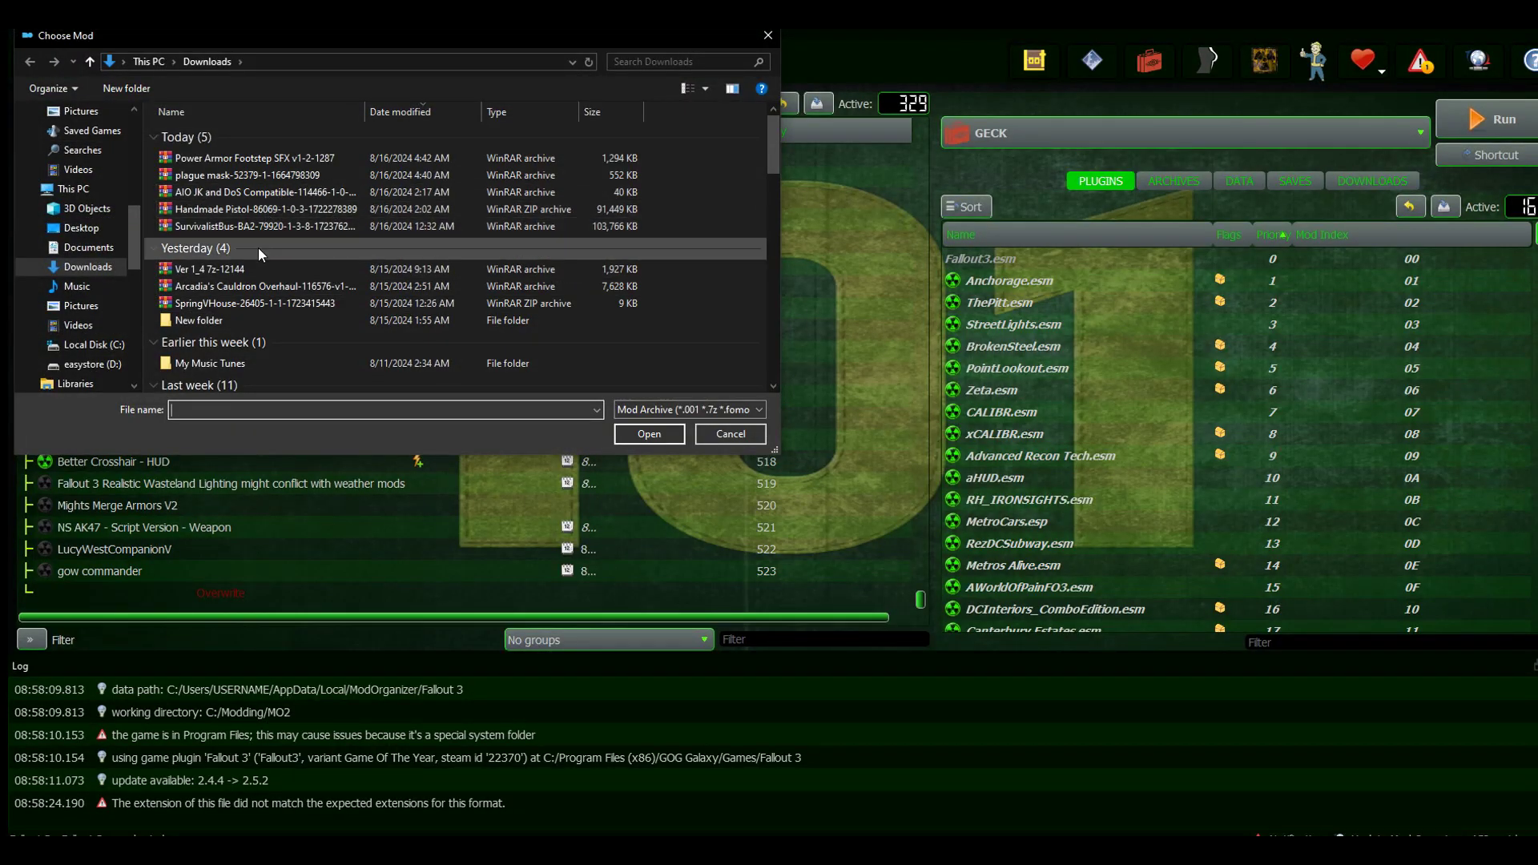
{"action": "double_click", "coordinate": [213, 268]}
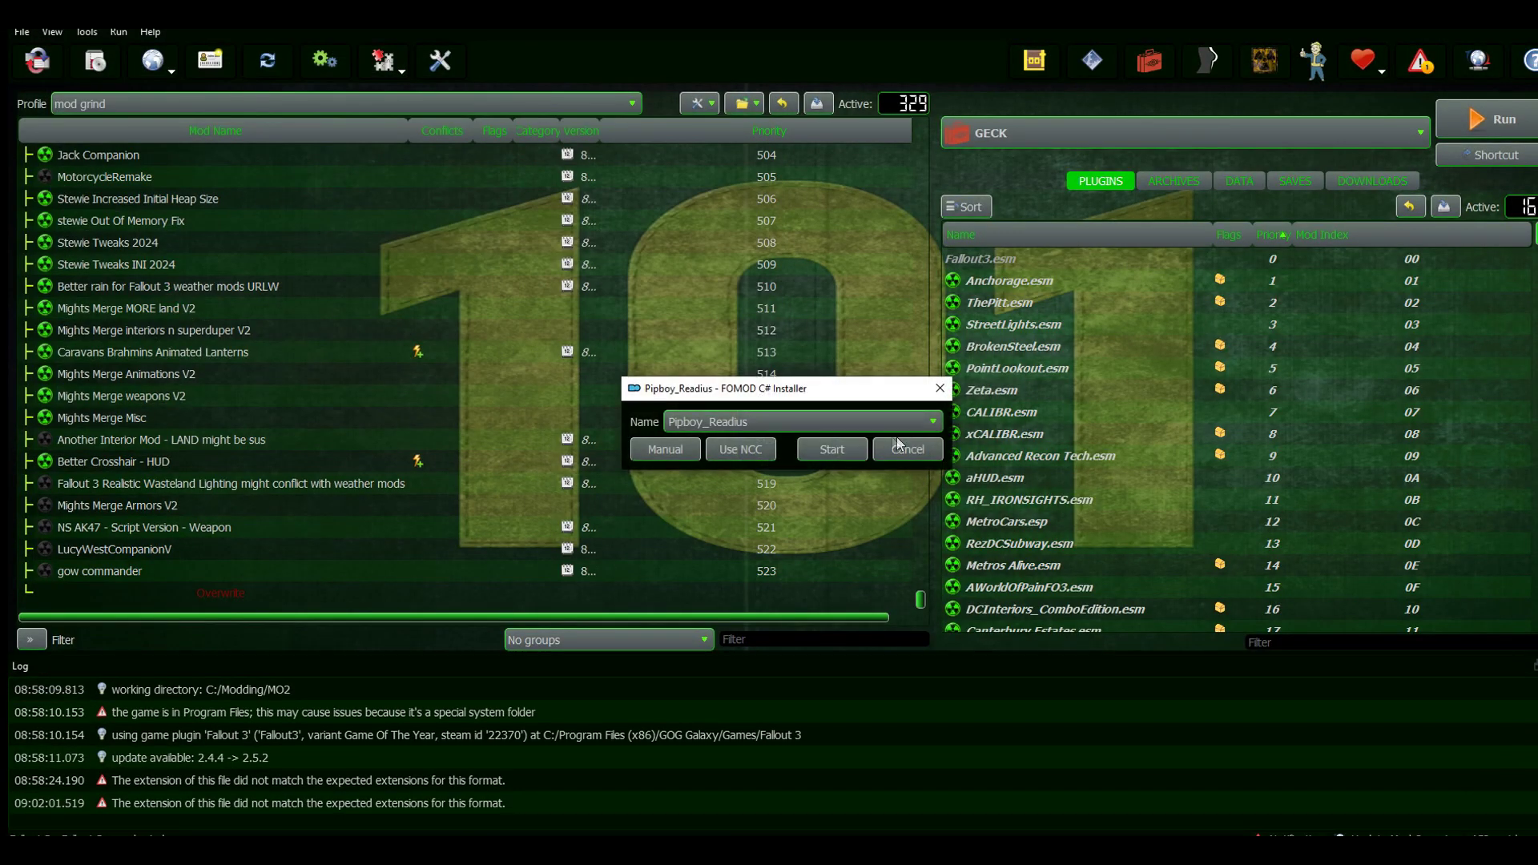
{"action": "left_click", "coordinate": [749, 422]}
{"action": "left_click", "coordinate": [670, 424]}
{"action": "left_click", "coordinate": [837, 454]}
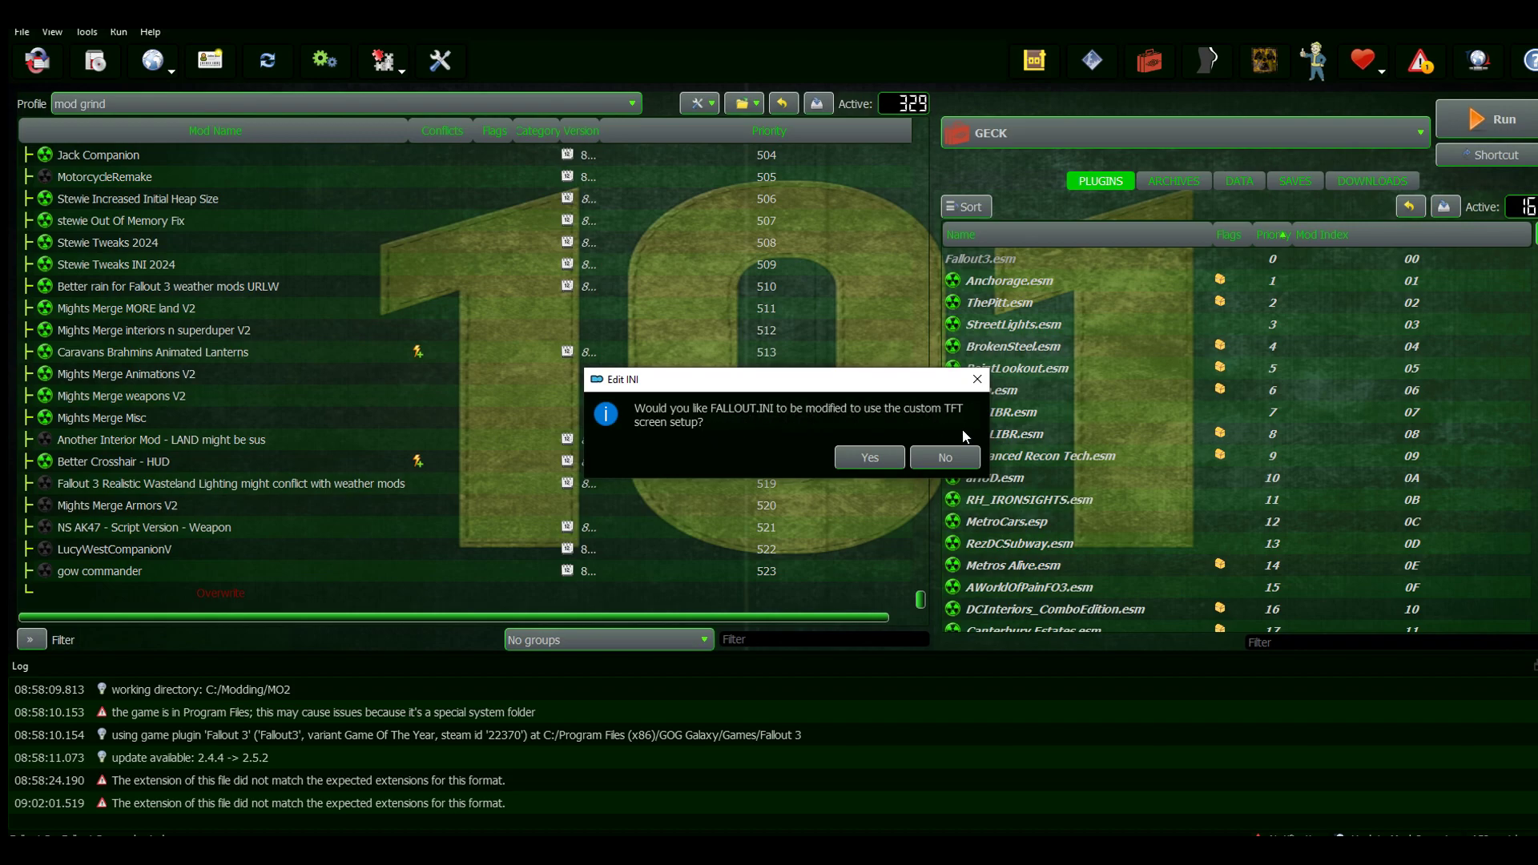
{"action": "left_click", "coordinate": [969, 456]}
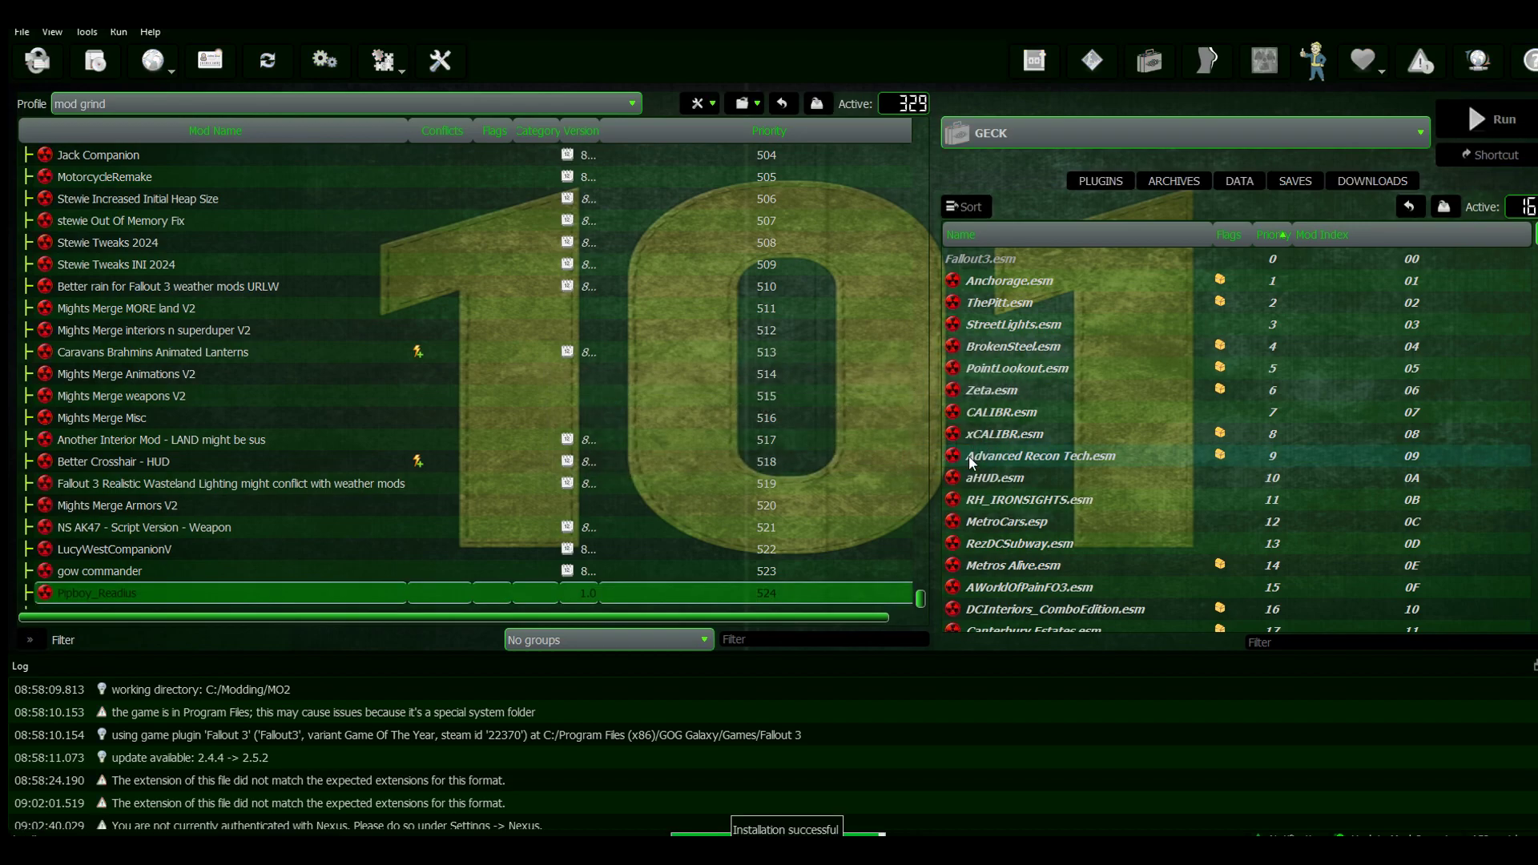
Enable the Pipboy_Readius mod and launch Fallout 3 from the toolbar
{"action": "left_click", "coordinate": [45, 594]}
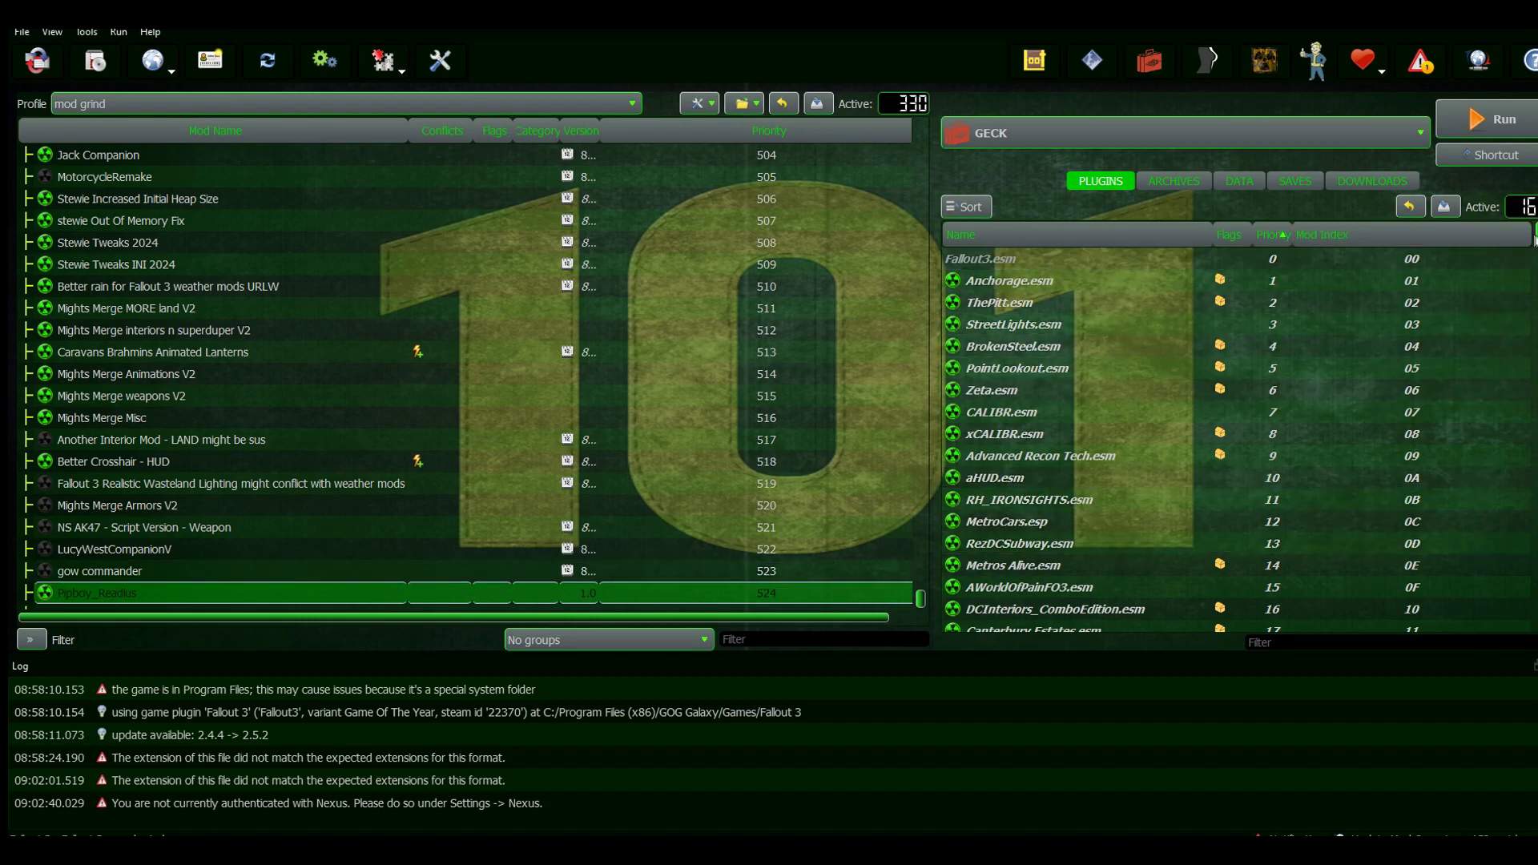
{"action": "scroll", "coordinate": [1107, 481], "scroll_direction": "down", "scroll_amount": 15}
{"action": "scroll", "coordinate": [1106, 541], "scroll_direction": "down", "scroll_amount": 15}
{"action": "scroll", "coordinate": [1107, 617], "scroll_direction": "down", "scroll_amount": 10}
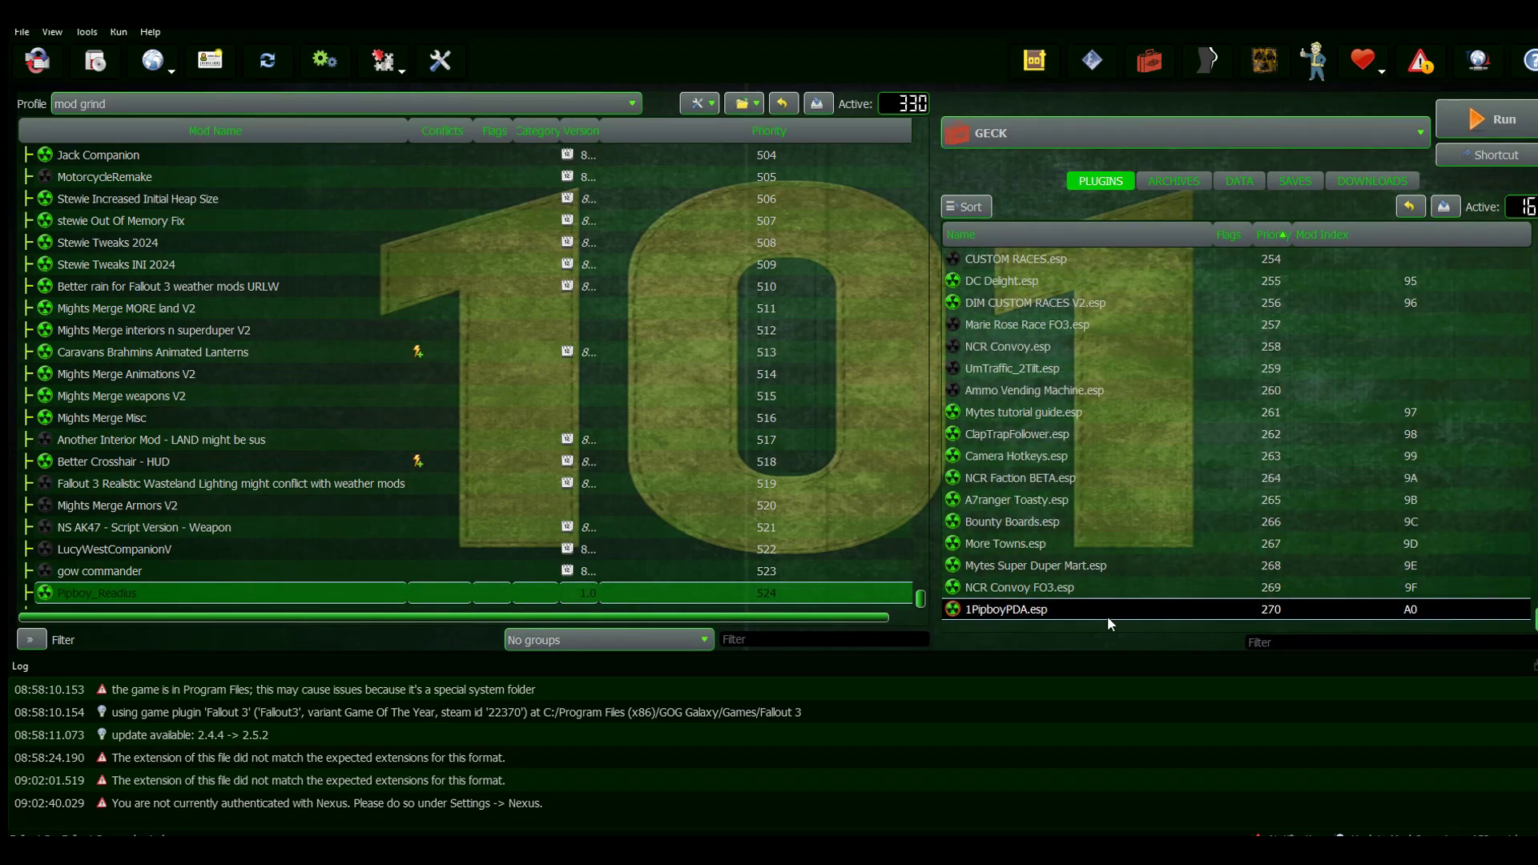
{"action": "left_click", "coordinate": [1108, 69]}
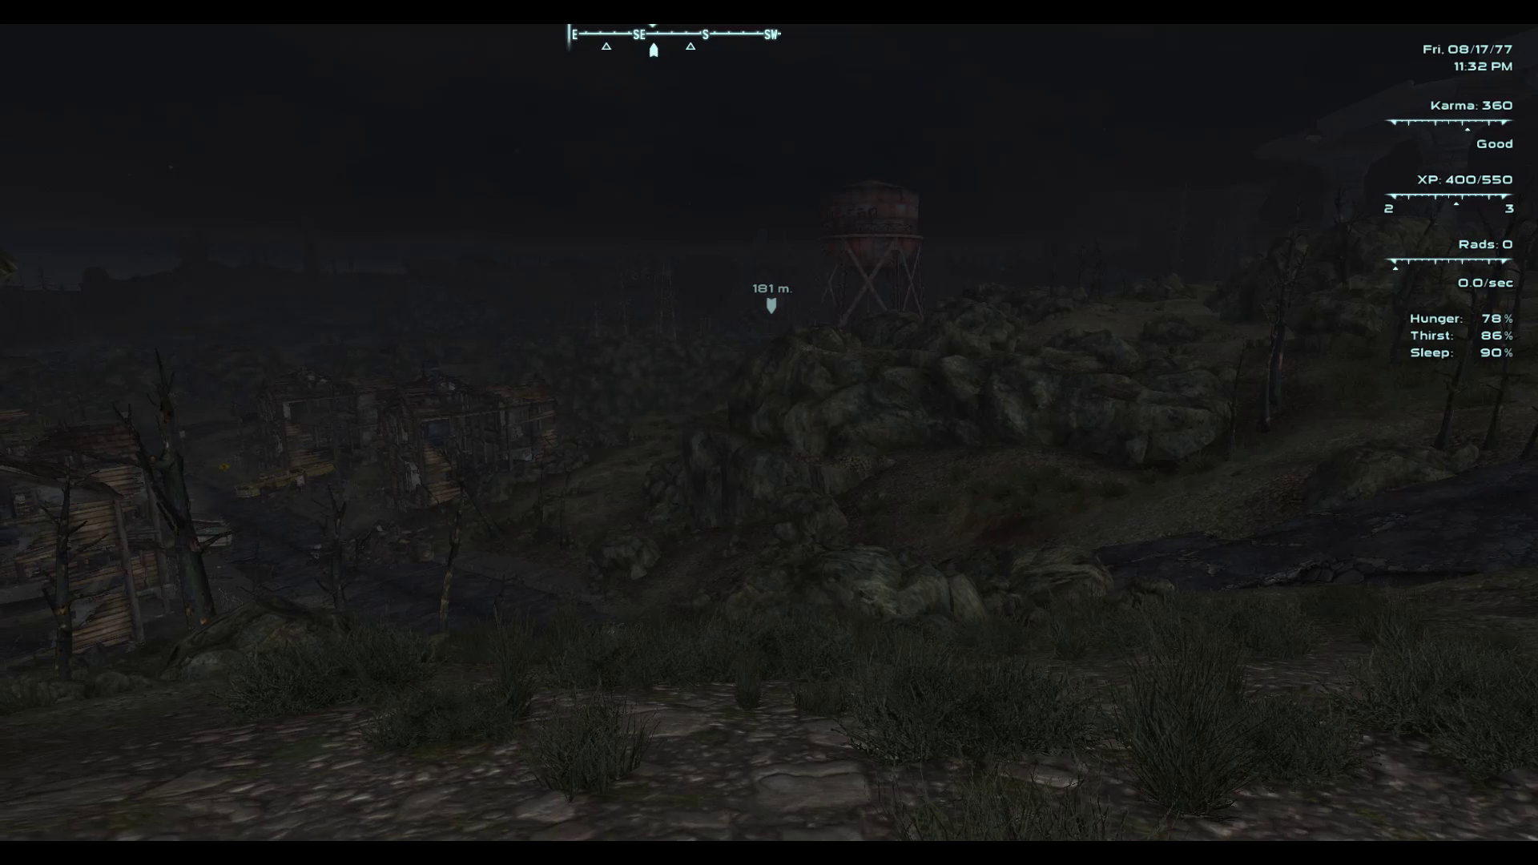
{"action": "key", "text": "Tab"}
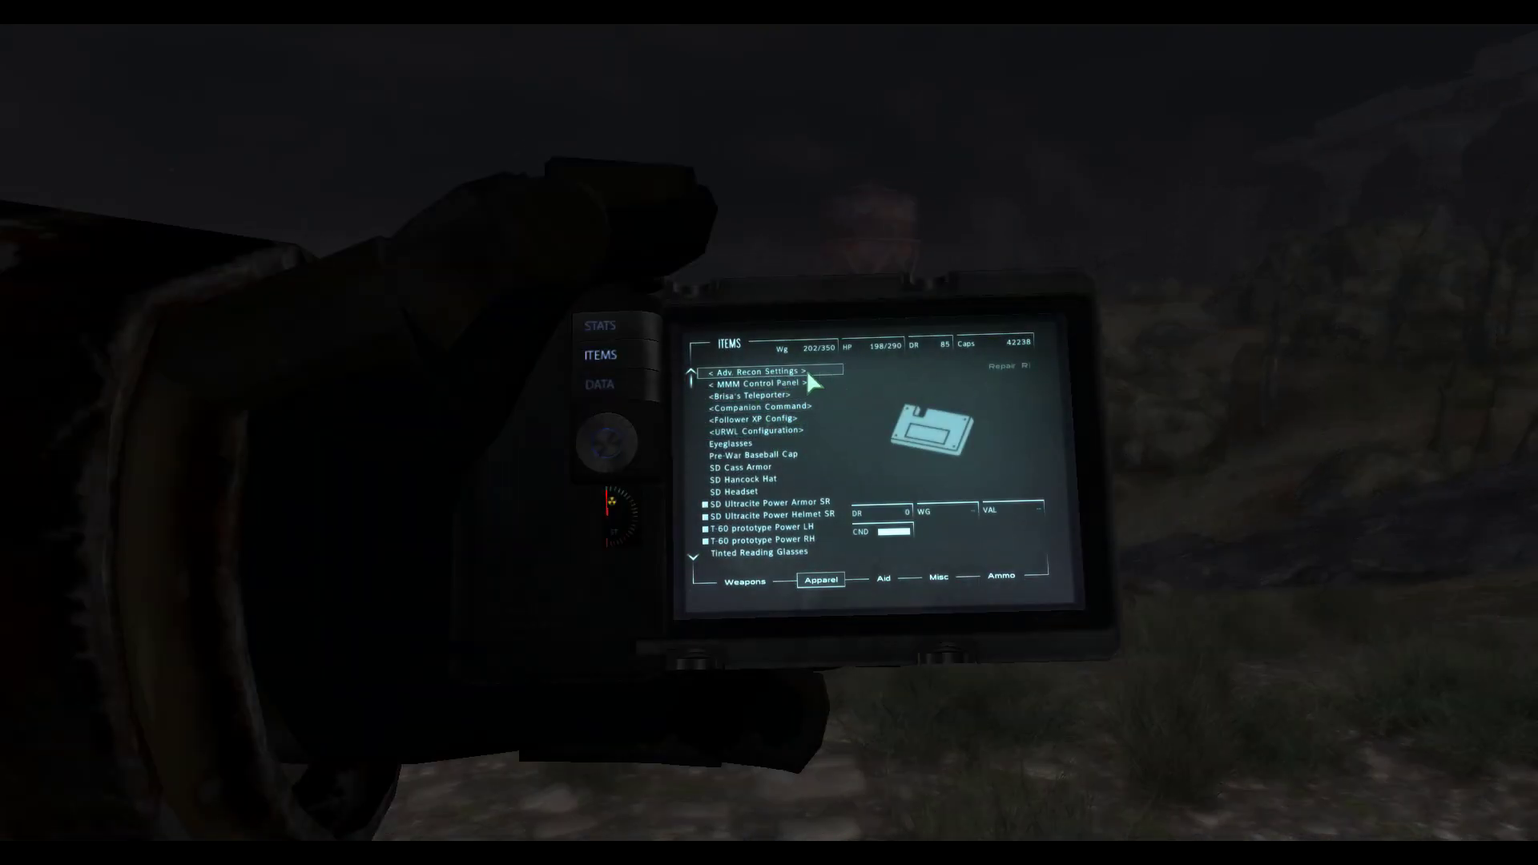
{"action": "left_click", "coordinate": [736, 452]}
{"action": "left_click", "coordinate": [780, 445]}
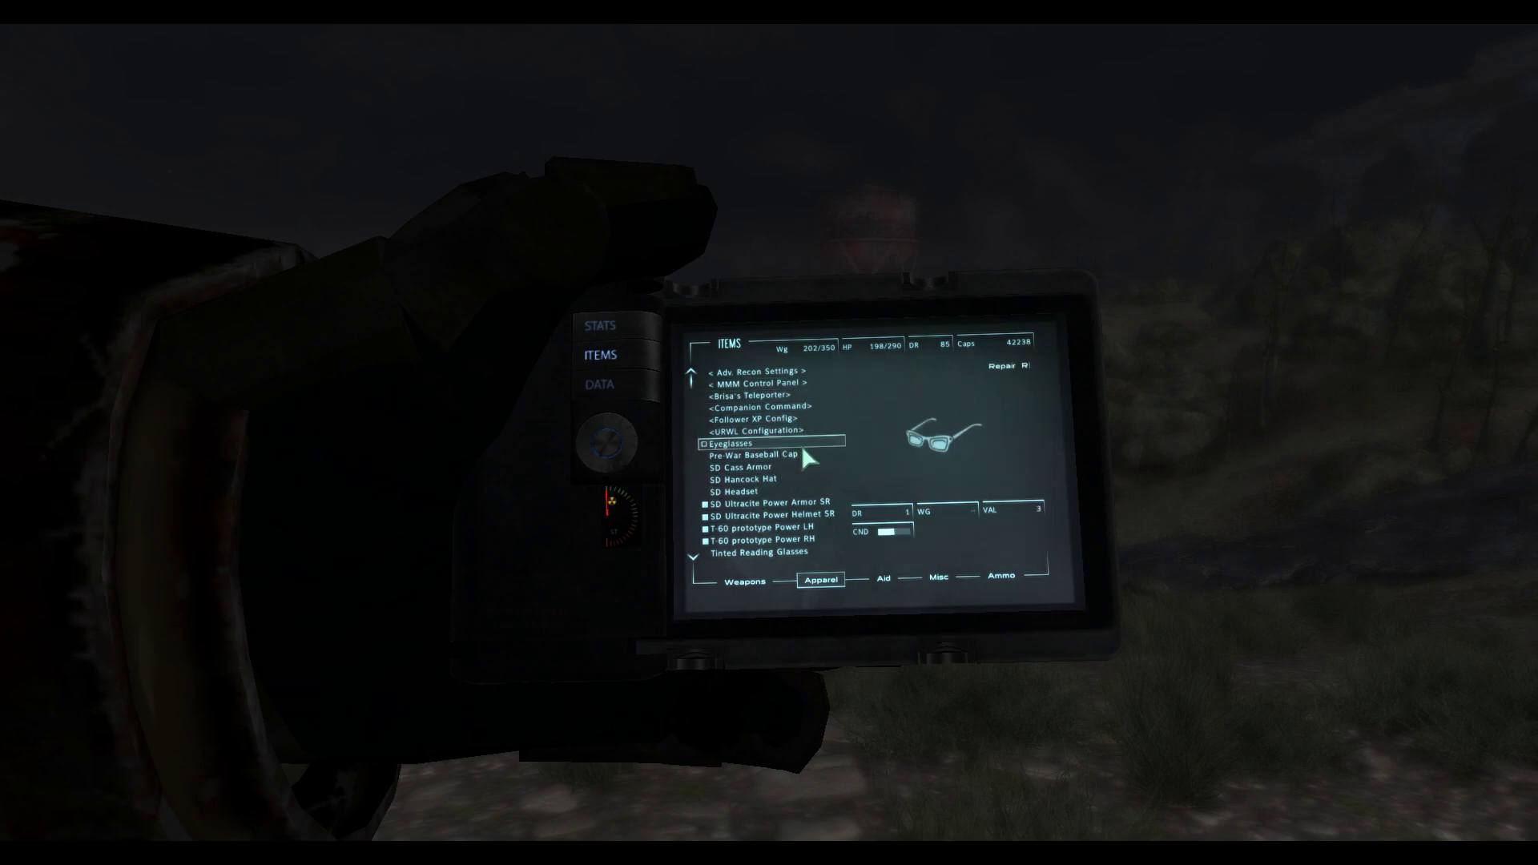
{"action": "left_click", "coordinate": [802, 447]}
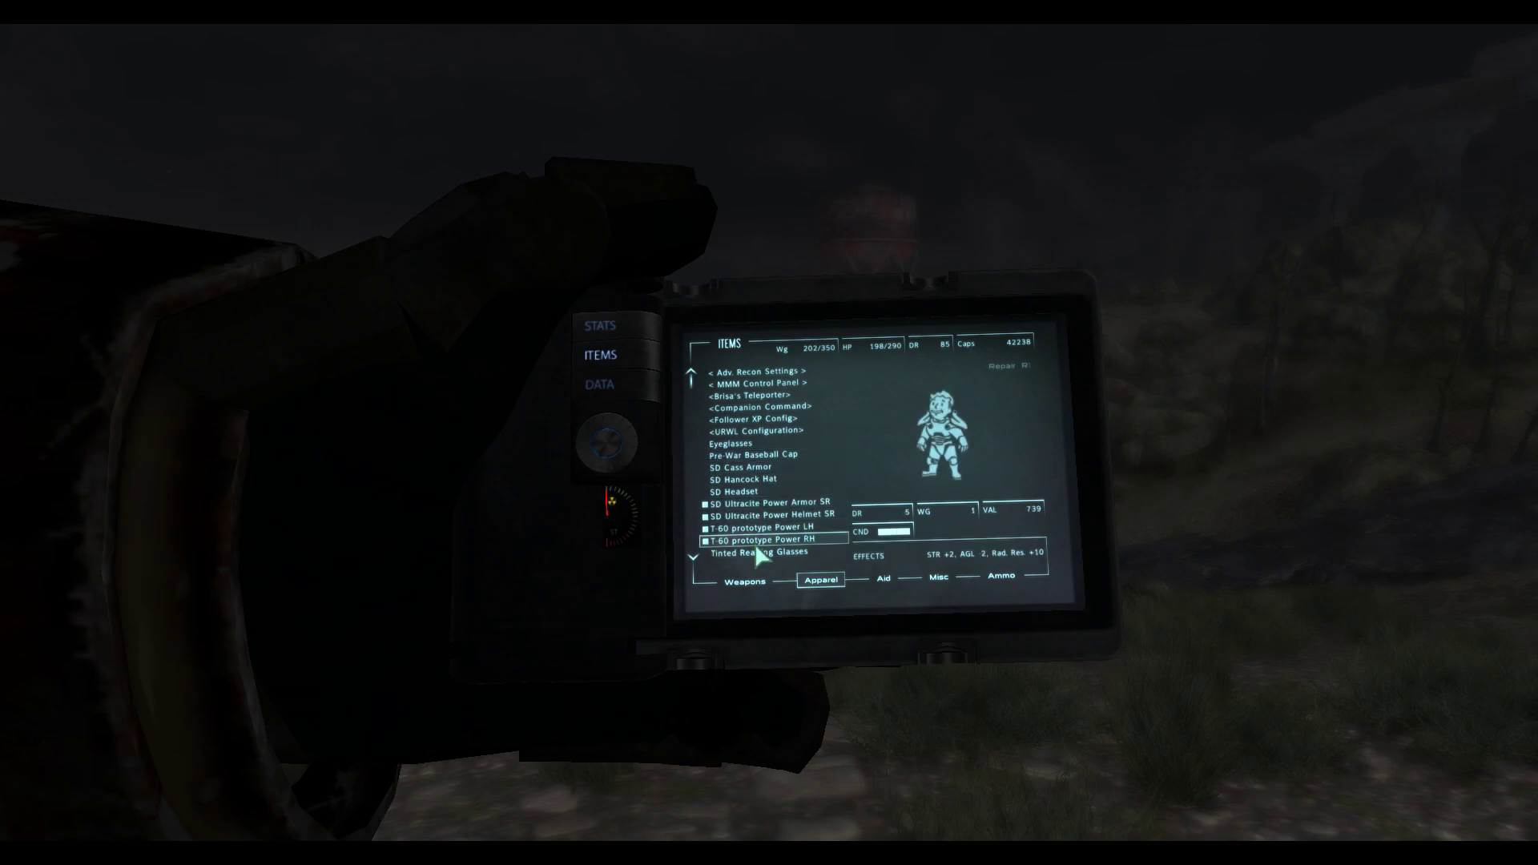
{"action": "left_click", "coordinate": [809, 443]}
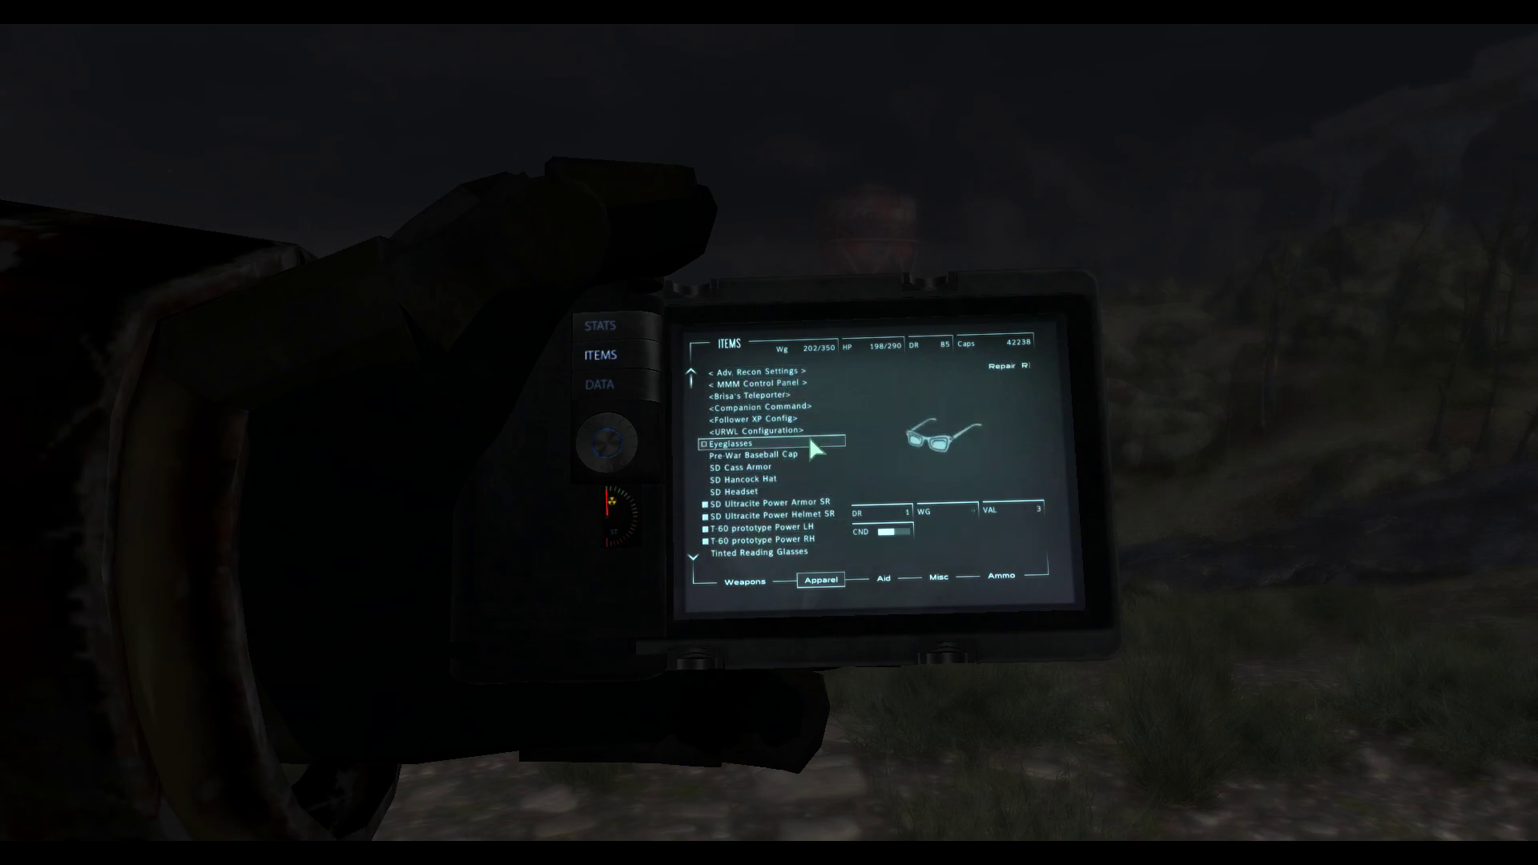
{"action": "left_click", "coordinate": [770, 395]}
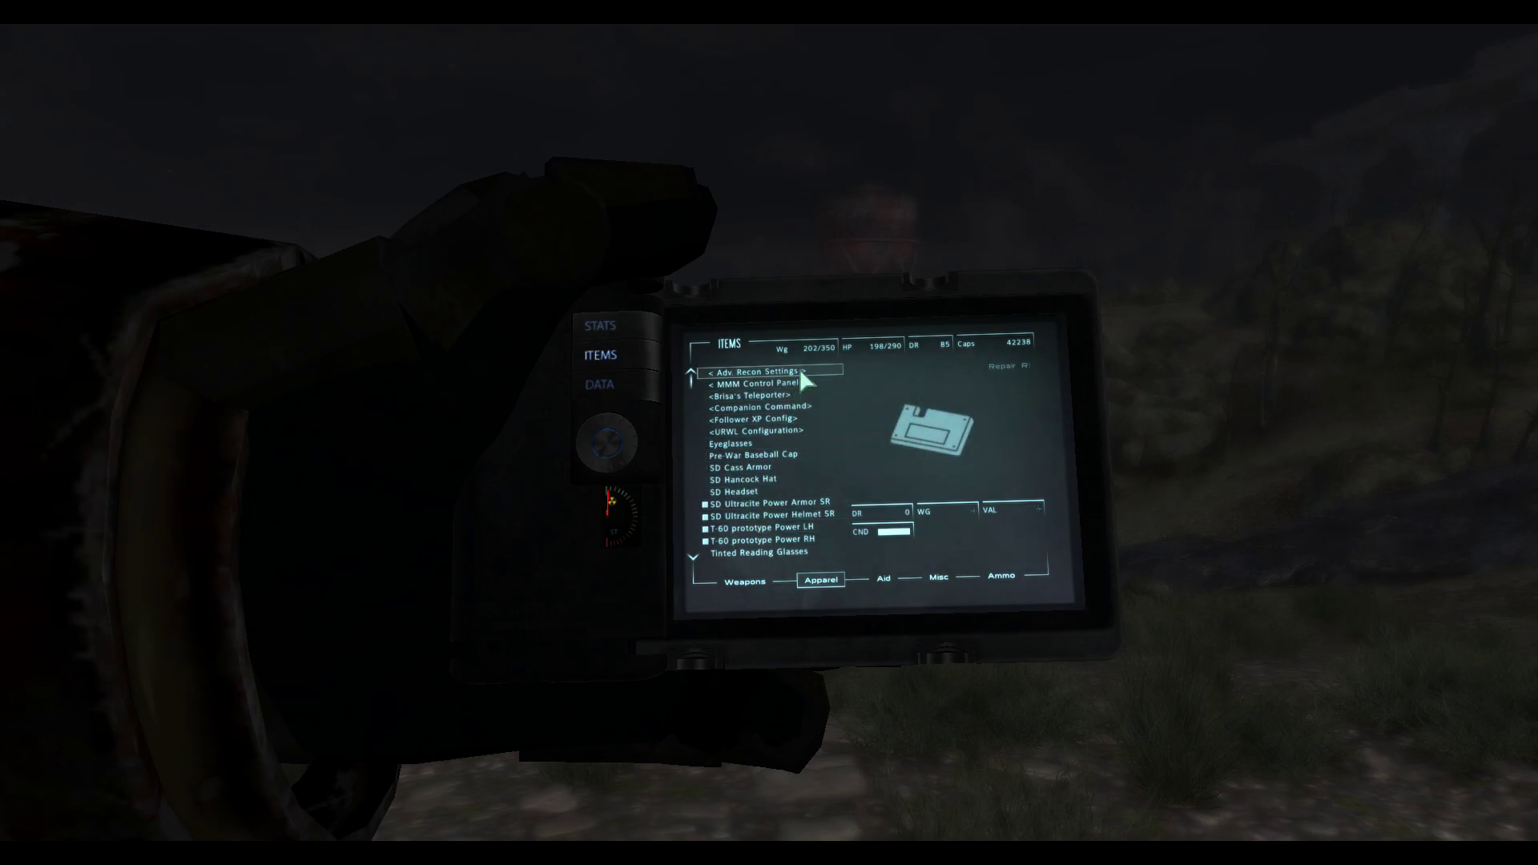
{"action": "key", "text": "Tab"}
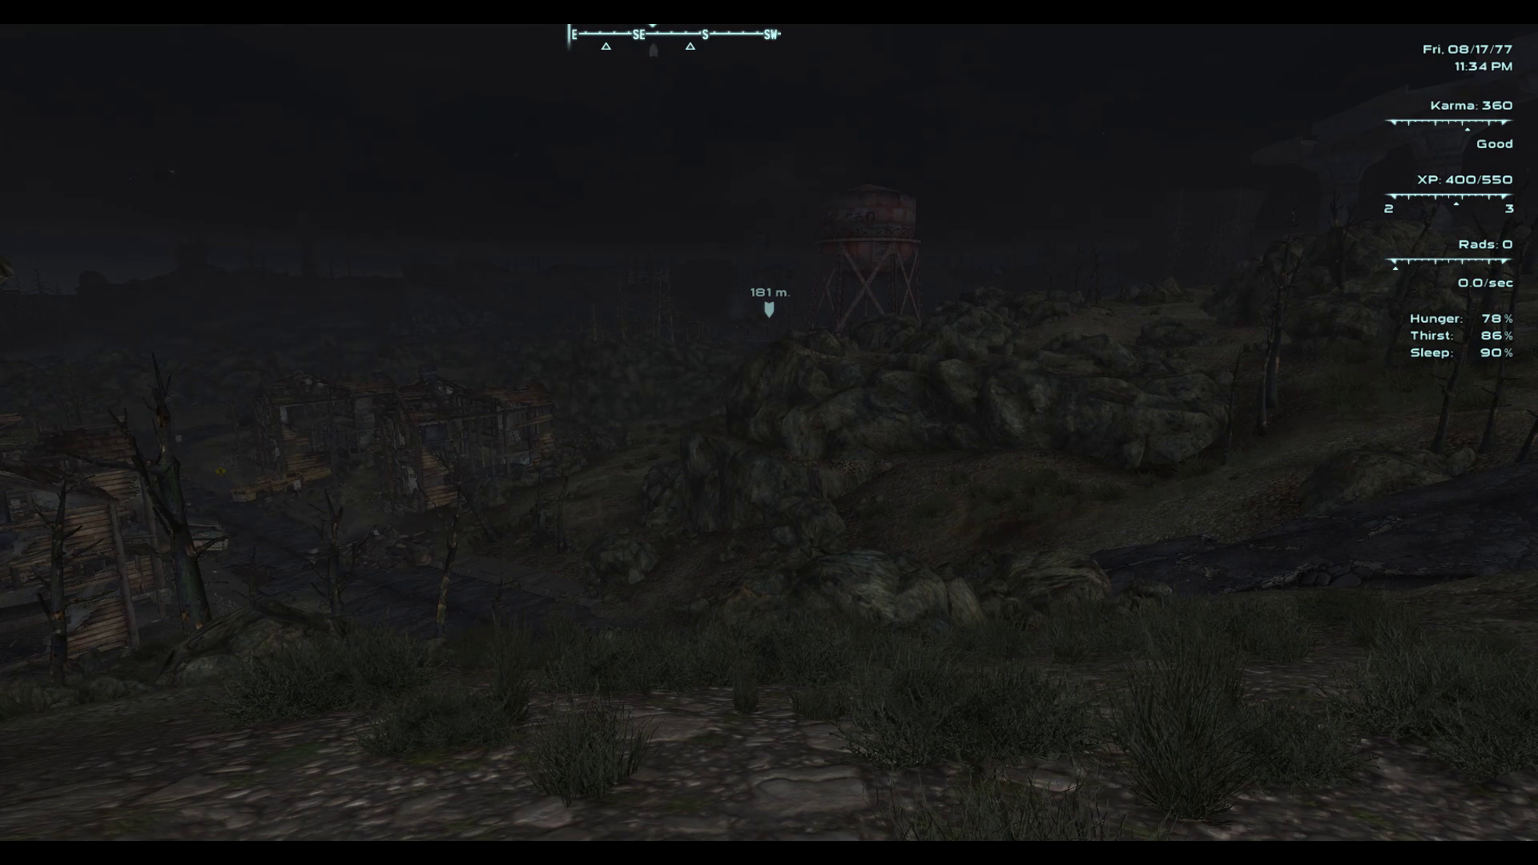
{"action": "key", "text": "Tab"}
{"action": "key", "text": "Tab"}
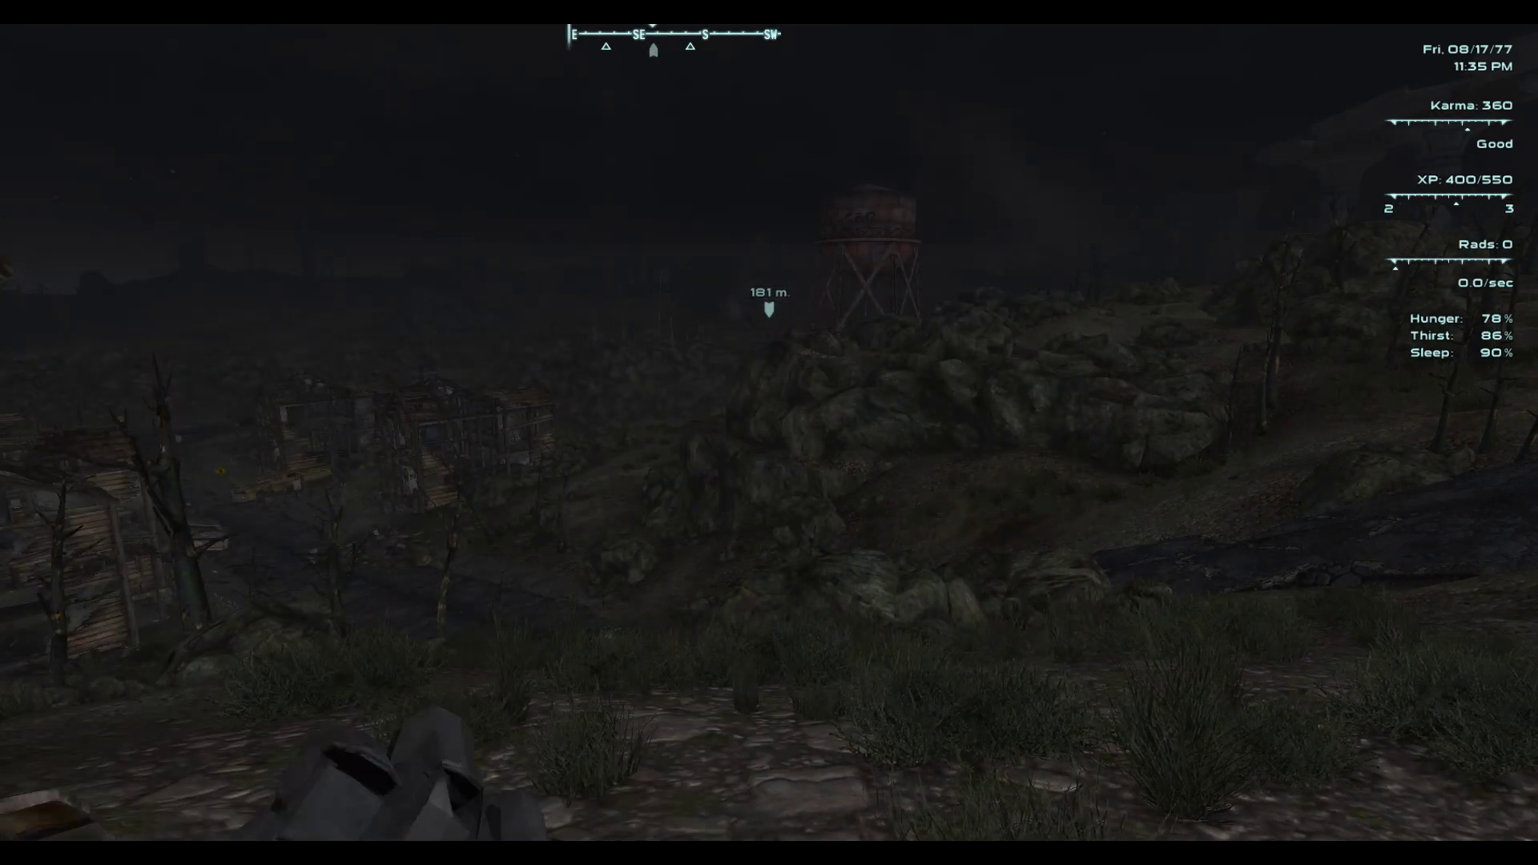
Look down at the ground and raise the Readius Pip-Boy again
{"action": "left_click_drag", "start_coordinate": [770, 433], "coordinate": [769, 673]}
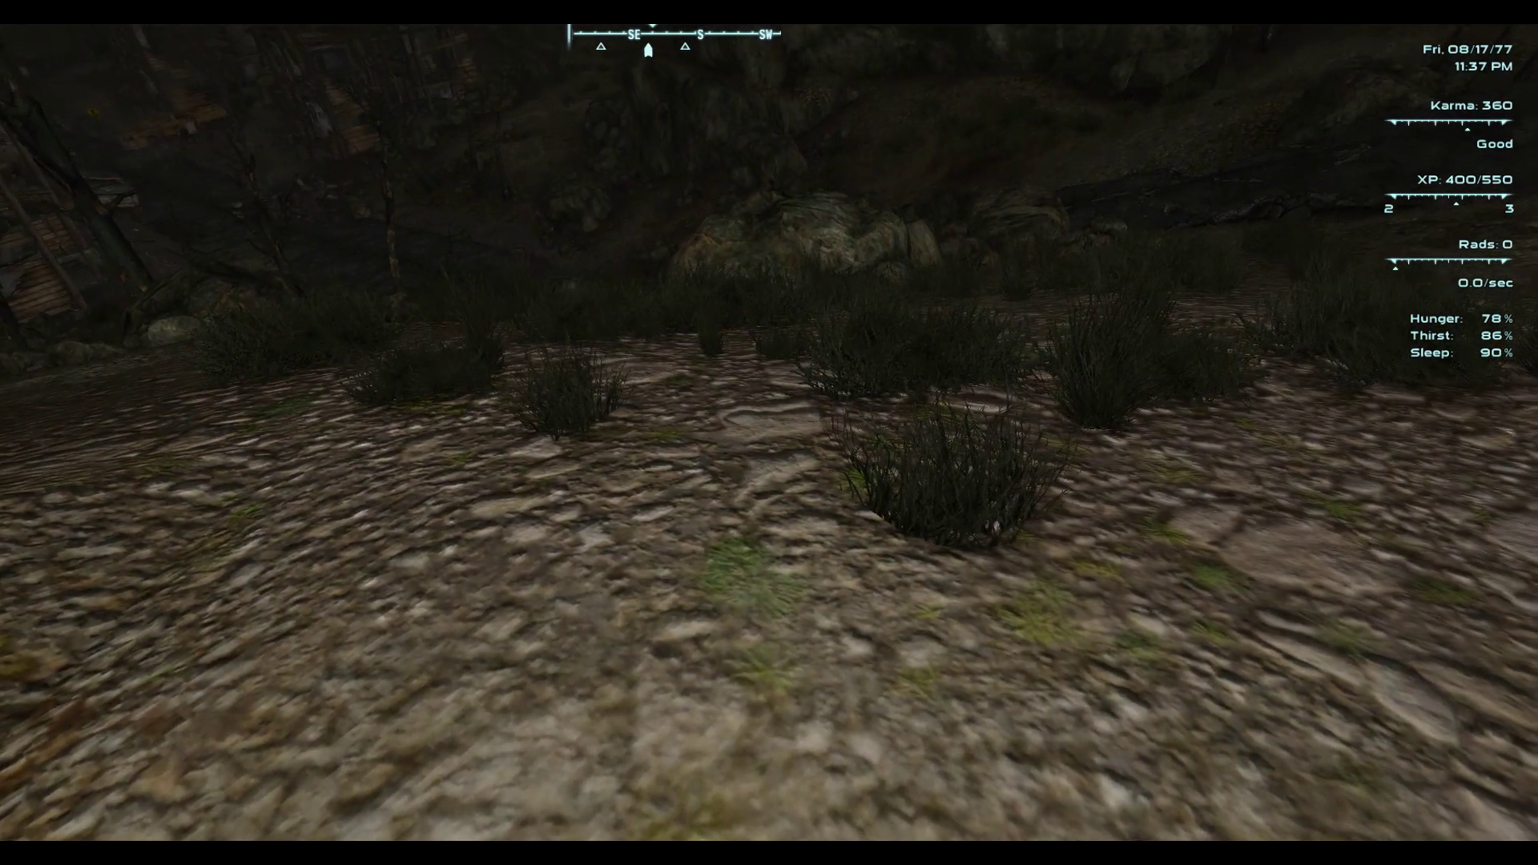
{"action": "key", "text": "Tab"}
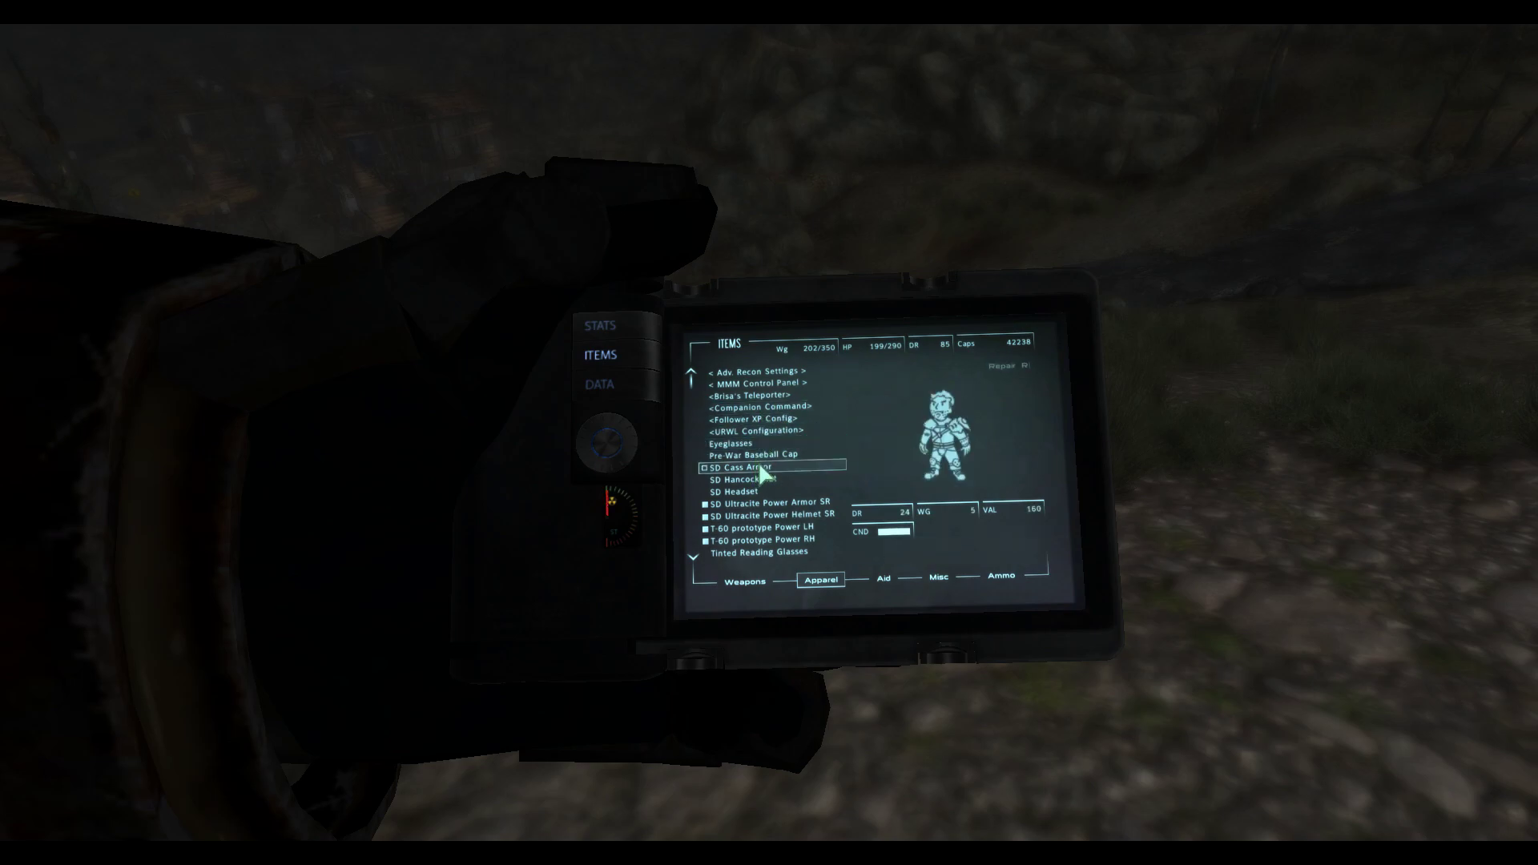
Reopen the Pip-Boy, view the Weapons list with the N7 Valkyrie, then put it away
{"action": "key", "text": "Tab"}
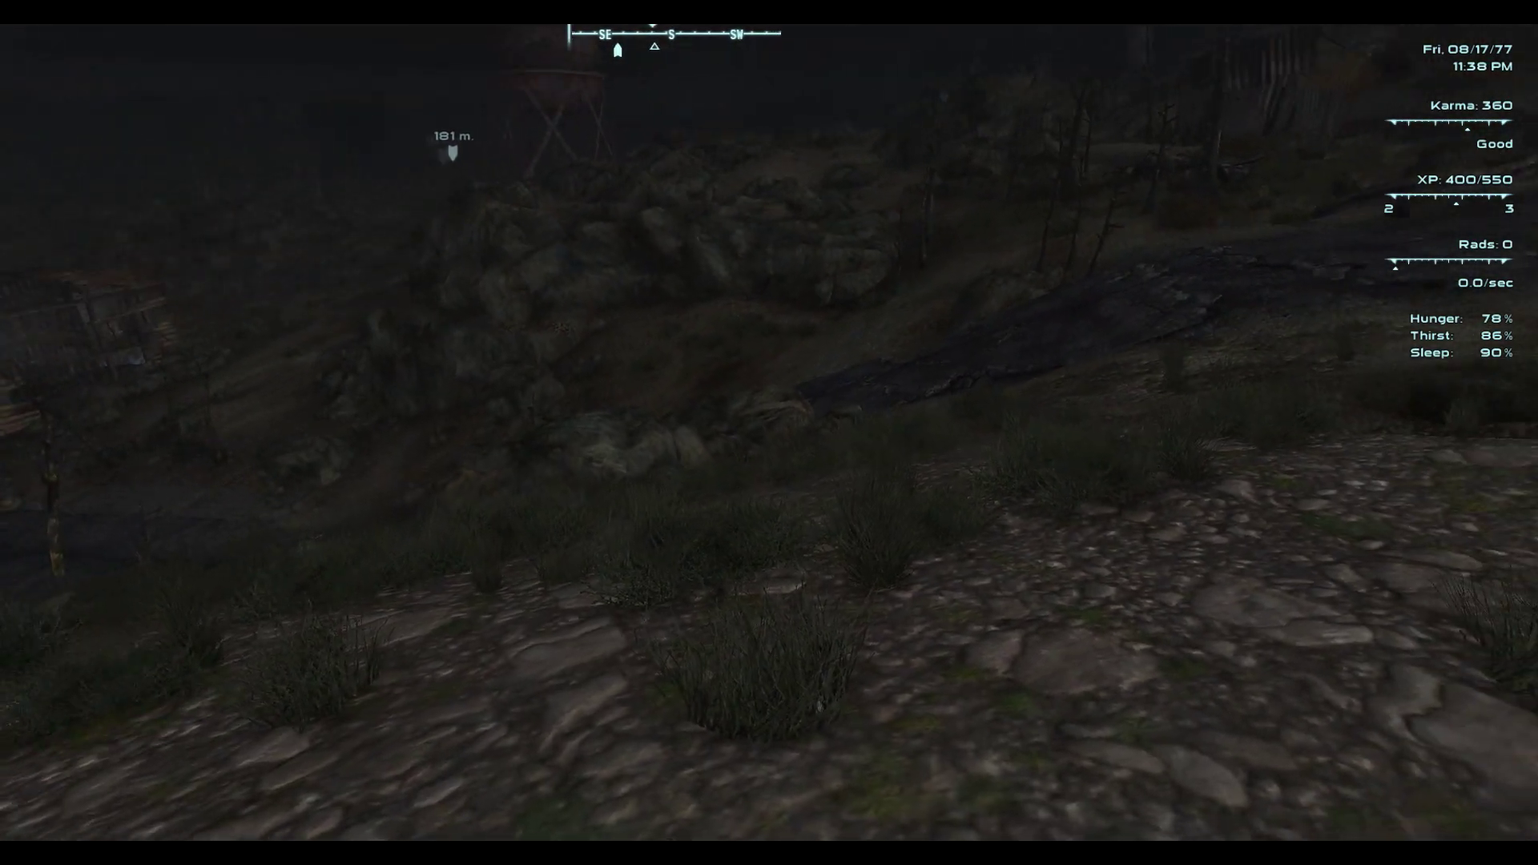
{"action": "key", "text": "Tab"}
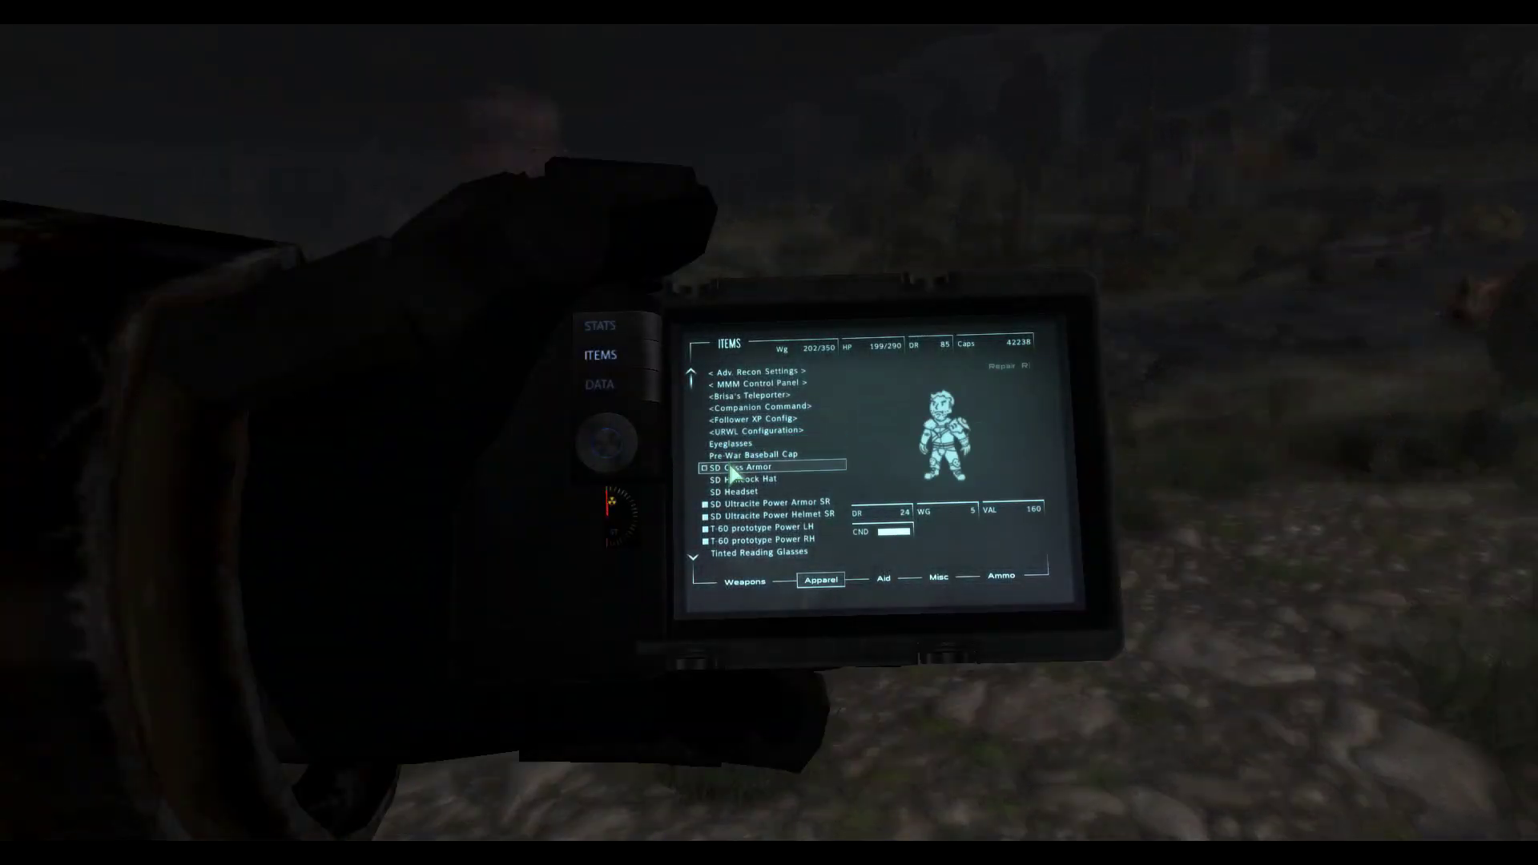
{"action": "left_click", "coordinate": [744, 583]}
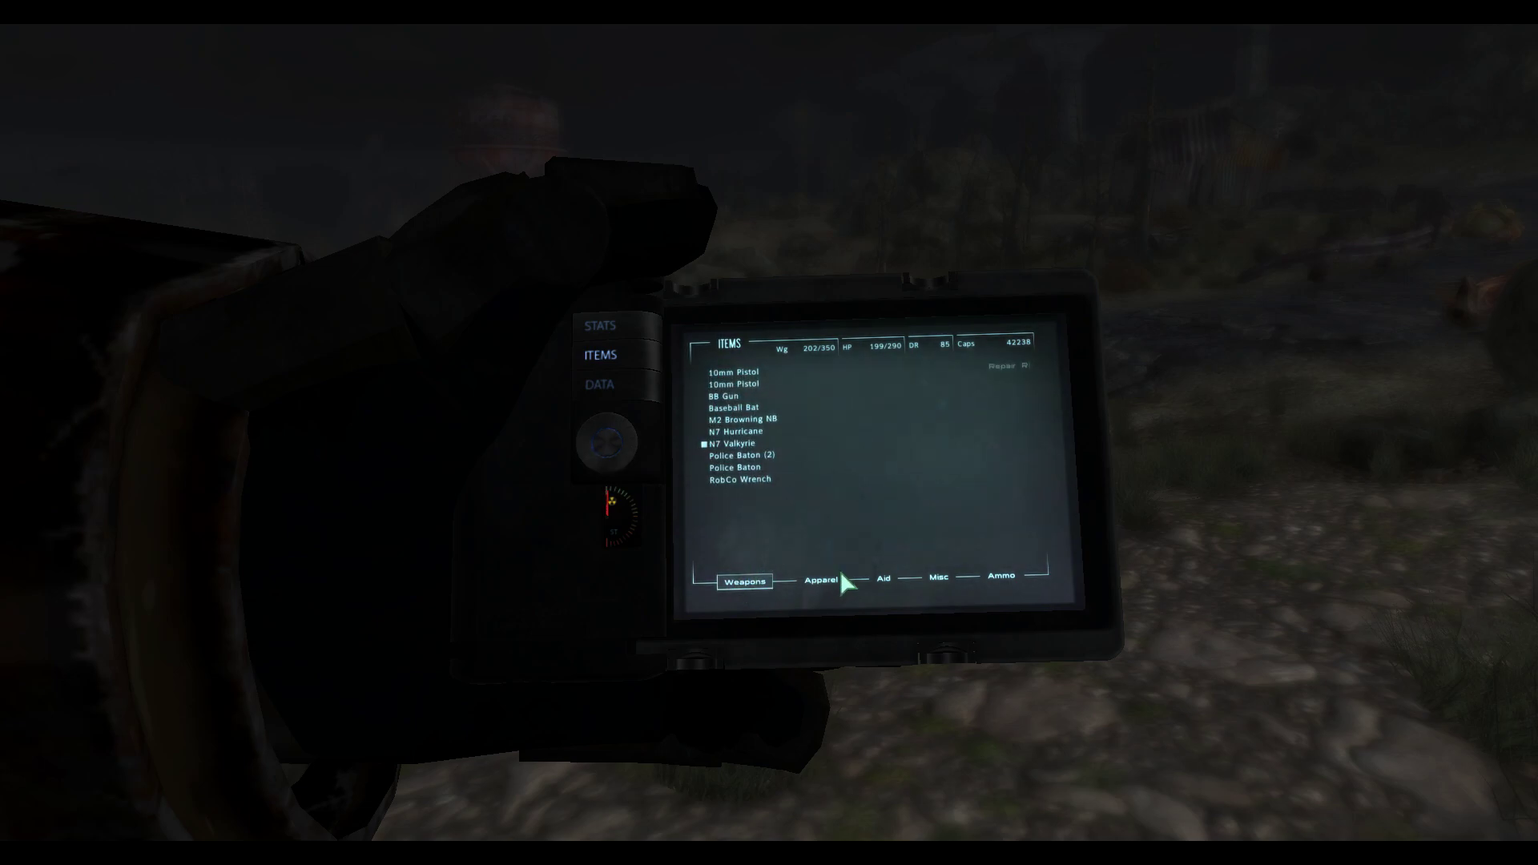
{"action": "key", "text": "Tab"}
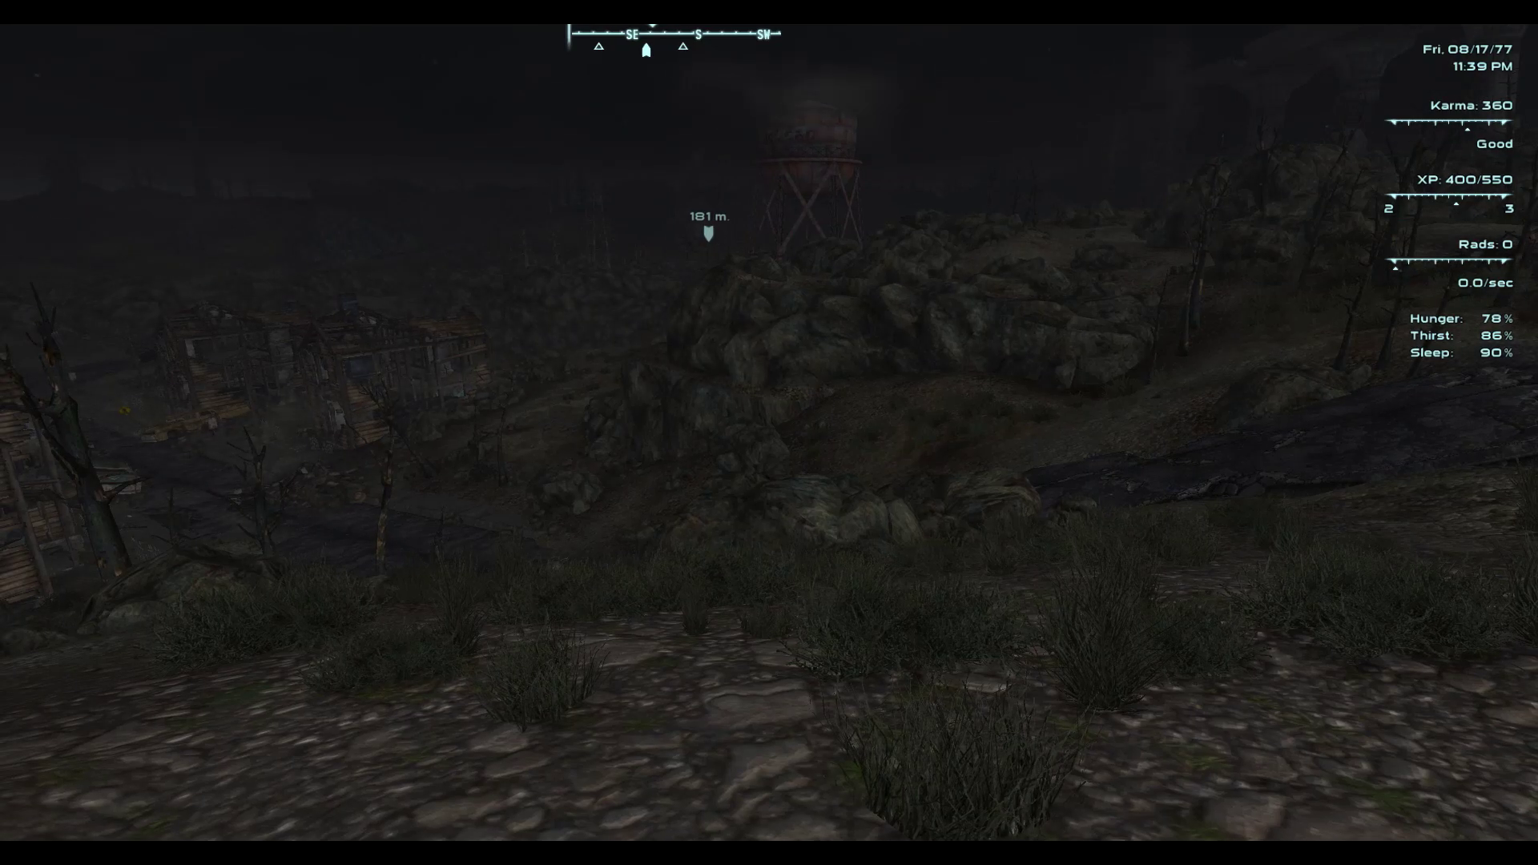
{"action": "key", "text": "Tab"}
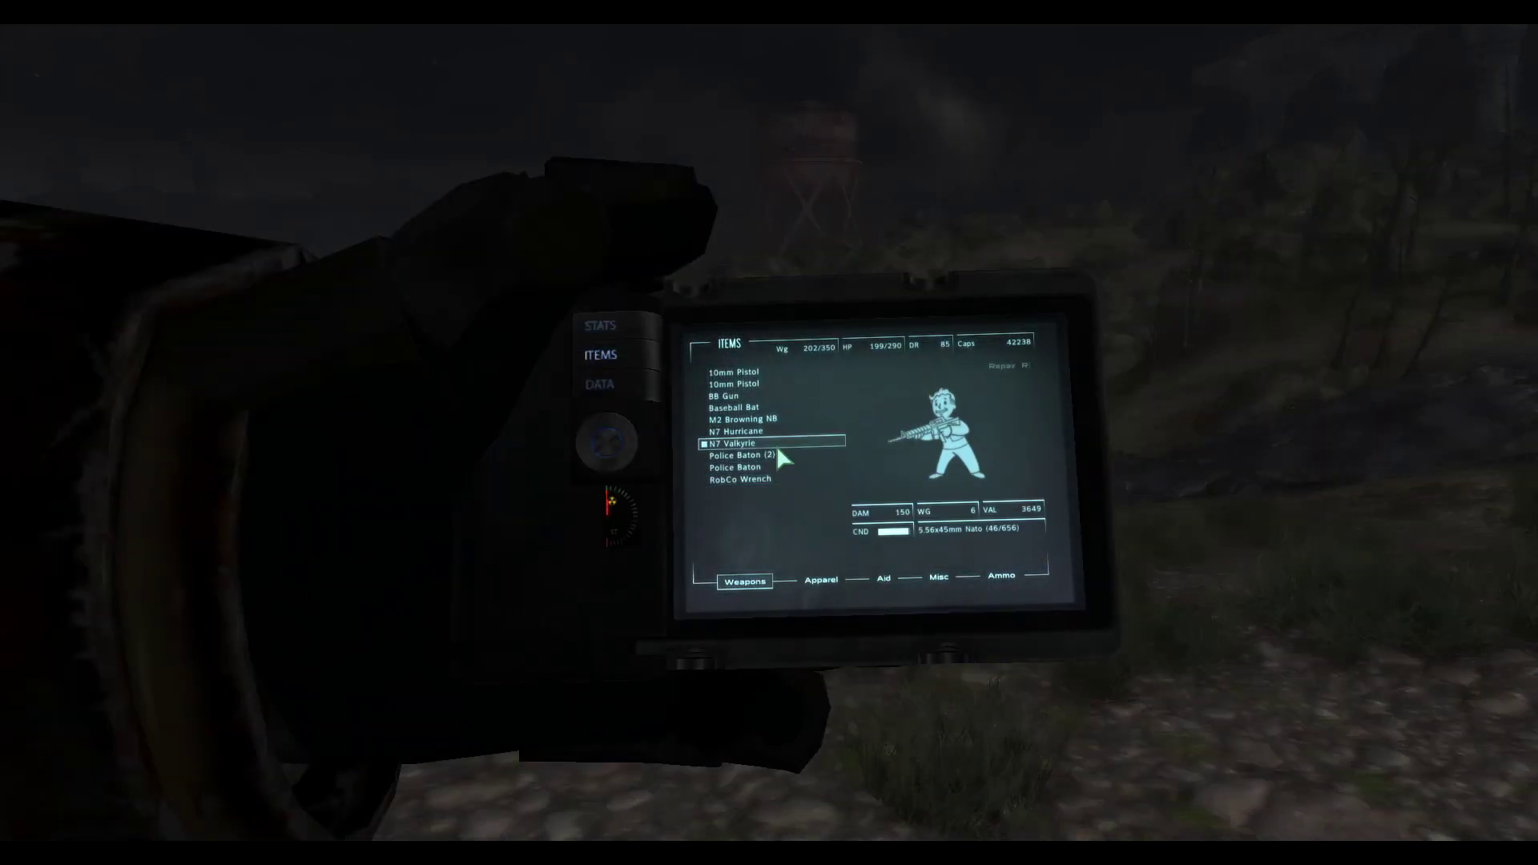
{"action": "key", "text": "Tab"}
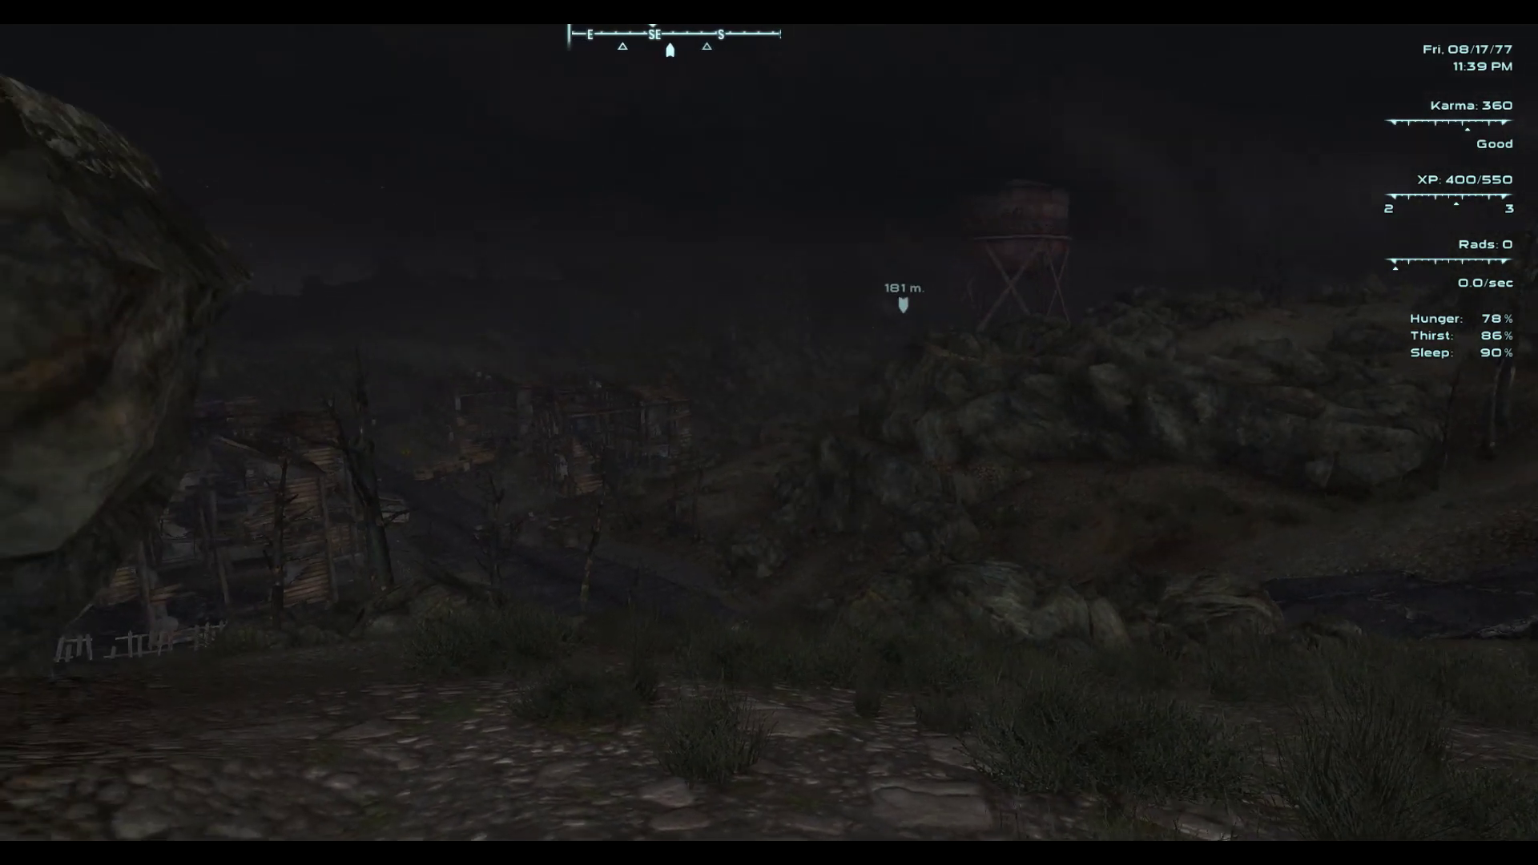